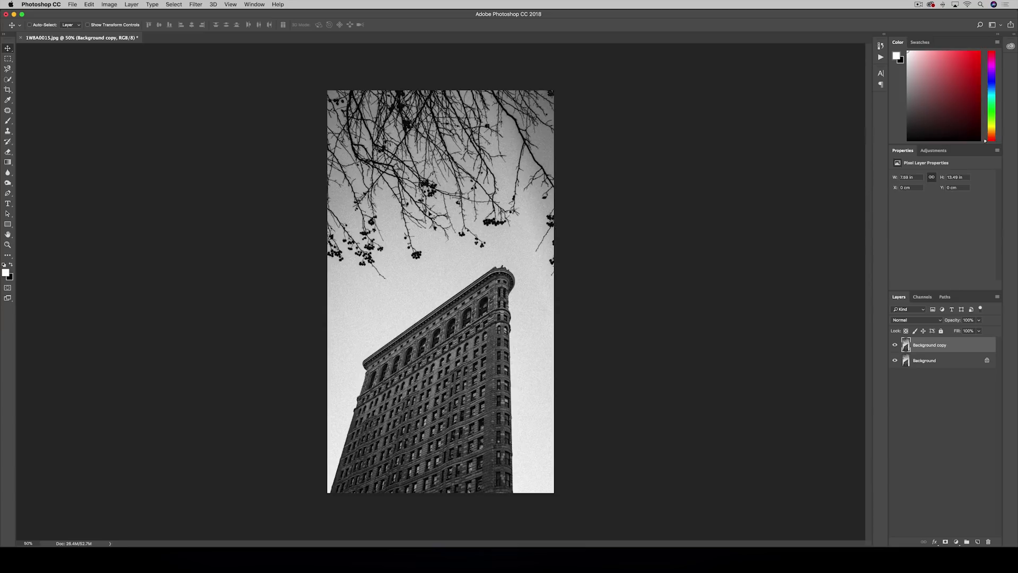
Draw a closed Pen tool path loosely around the whole building on the Background copy layer, extending slightly below the image edge
{"action": "left_click", "coordinate": [8, 193]}
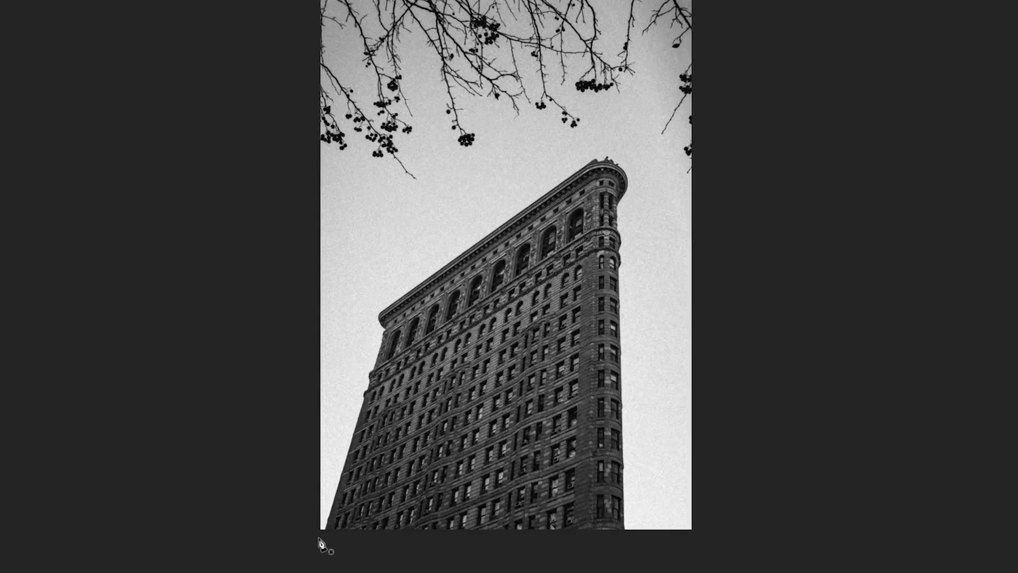
{"action": "left_click", "coordinate": [377, 331]}
{"action": "left_click", "coordinate": [595, 153]}
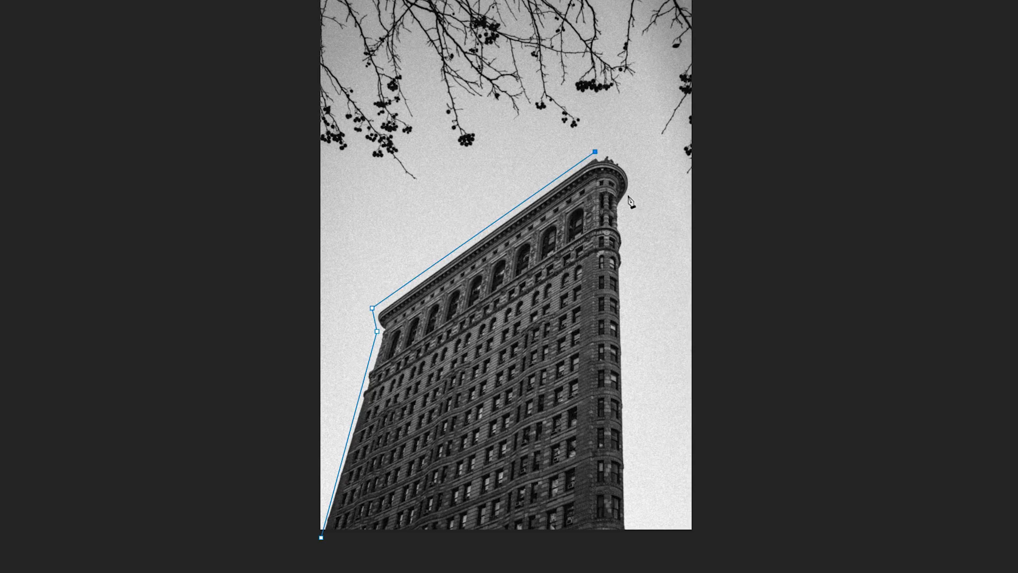
{"action": "left_click_drag", "start_coordinate": [629, 197], "coordinate": [616, 235]}
{"action": "left_click", "coordinate": [624, 238]}
{"action": "left_click", "coordinate": [625, 264]}
{"action": "left_click", "coordinate": [630, 541]}
{"action": "left_click", "coordinate": [322, 537]}
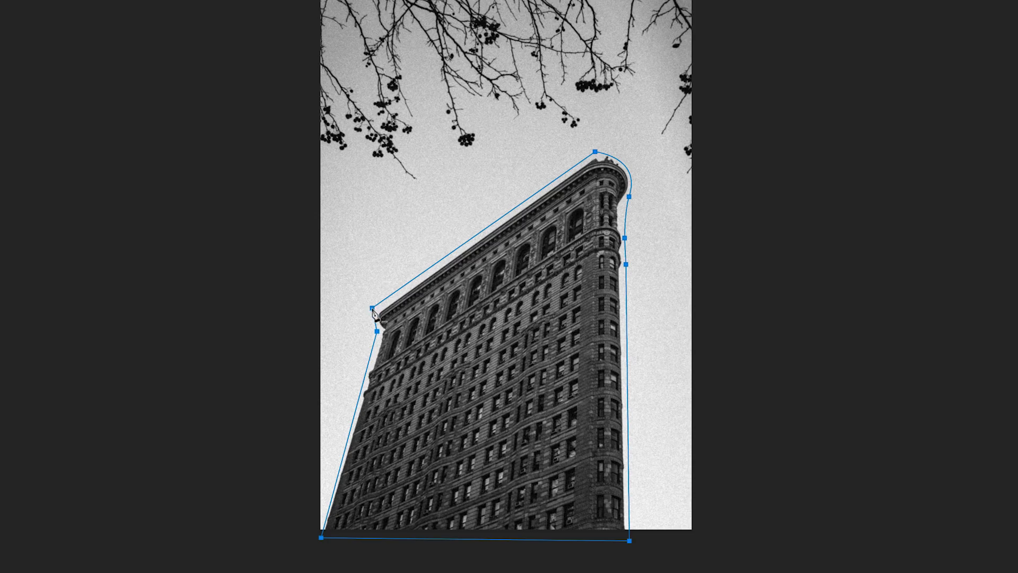
Convert the closed path around the building into a selection
{"action": "right_click", "coordinate": [373, 310]}
{"action": "left_click", "coordinate": [414, 381]}
{"action": "left_click", "coordinate": [692, 102]}
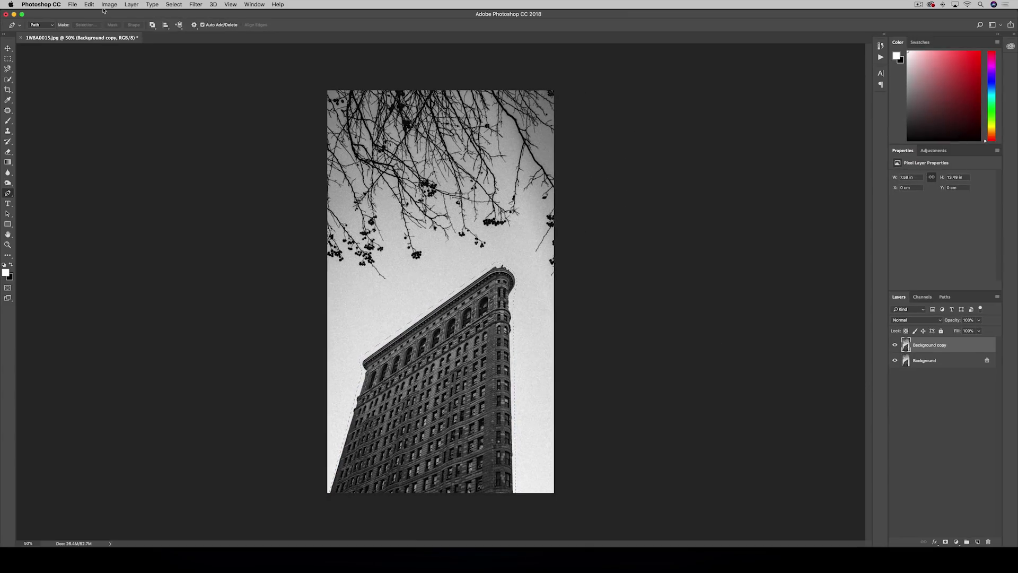
{"action": "left_click", "coordinate": [89, 4]}
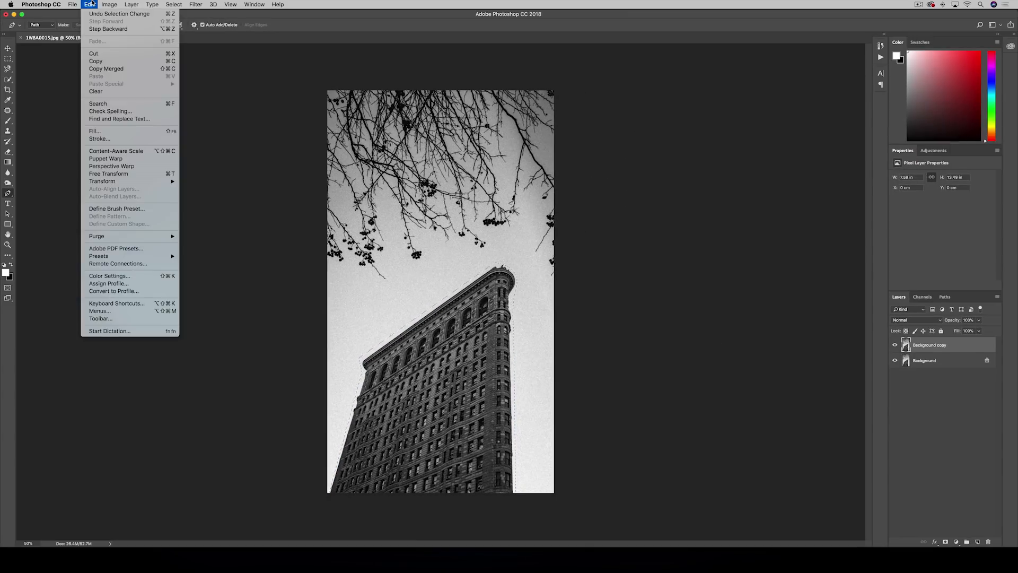
{"action": "left_click", "coordinate": [103, 131]}
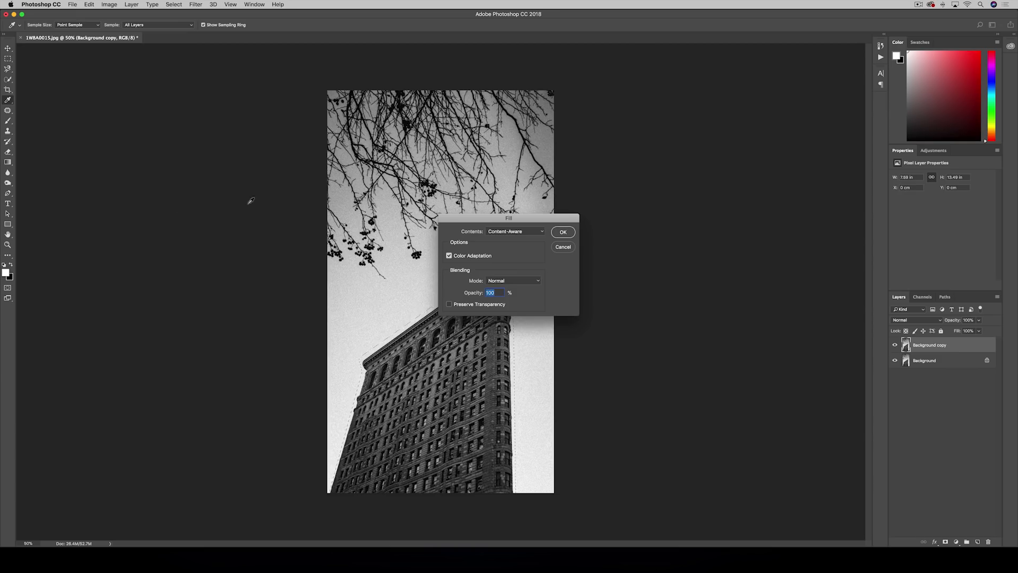
{"action": "left_click", "coordinate": [571, 251]}
{"action": "key", "text": "p"}
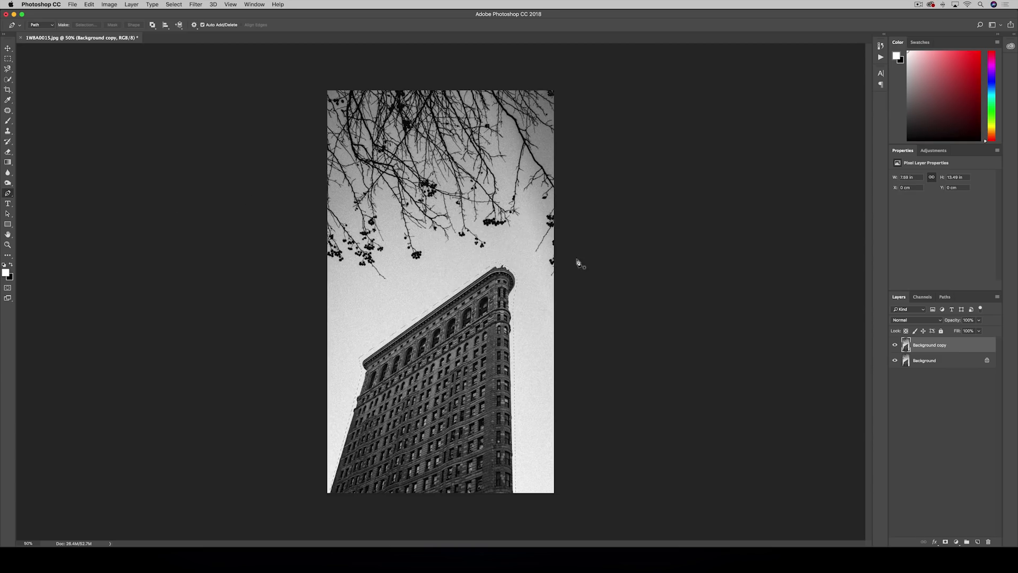
Fill the building selection with Content-Aware contents in Normal mode at 100% opacity, with Color Adaptation on
{"action": "key", "text": "shift+BackSpace"}
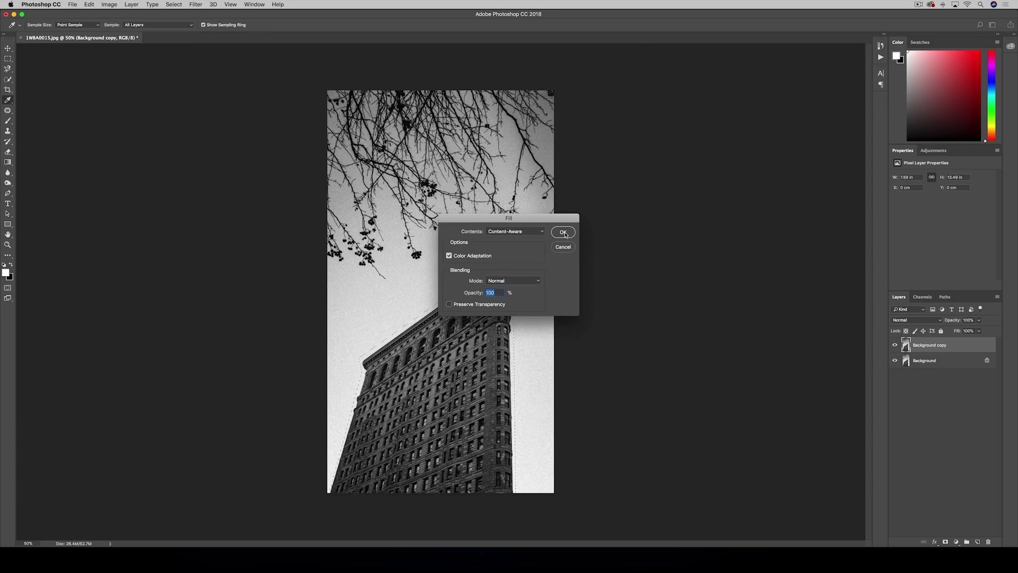
{"action": "key", "text": "Return"}
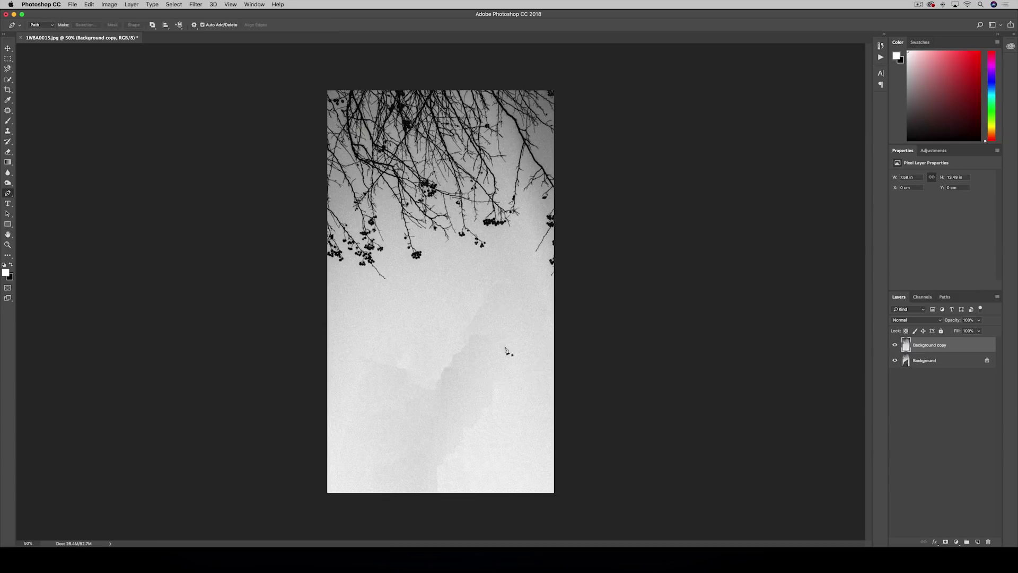
Clone clean sky over the dark patches and hard edges left by the fill in the middle of the sky, using a large soft Clone Stamp brush
{"action": "key", "text": "s"}
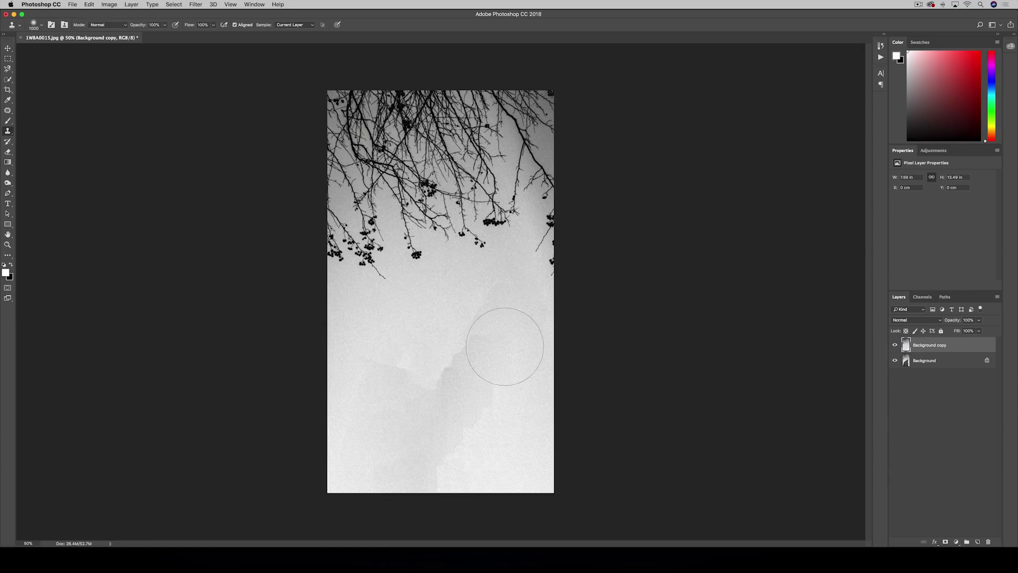
{"action": "key", "text": "bracketleft"}
{"action": "key", "text": "bracketleft"}
{"action": "key", "text": "bracketleft"}
{"action": "key", "text": "bracketleft"}
{"action": "key", "text": "bracketleft"}
{"action": "key", "text": "bracketright"}
{"action": "key", "text": "bracketright"}
{"action": "key", "text": "bracketright"}
{"action": "key", "text": "bracketright"}
{"action": "key", "text": "bracketright"}
{"action": "key", "text": "bracketright"}
{"action": "key", "text": "bracketleft"}
{"action": "key", "text": "bracketleft"}
{"action": "key", "text": "alt"}
{"action": "left_click", "coordinate": [399, 339], "text": "alt"}
{"action": "left_click_drag", "start_coordinate": [470, 459], "coordinate": [471, 461]}
{"action": "key", "text": "alt"}
{"action": "left_click", "coordinate": [391, 328], "text": "alt"}
{"action": "mouse_move", "coordinate": [459, 365]}
{"action": "left_mouse_down"}
{"action": "mouse_move", "coordinate": [401, 384]}
{"action": "mouse_move", "coordinate": [380, 373]}
{"action": "mouse_move", "coordinate": [447, 380]}
{"action": "left_mouse_up"}
{"action": "left_click", "coordinate": [402, 342], "text": "alt"}
{"action": "left_click", "coordinate": [490, 316], "text": "alt"}
{"action": "mouse_move", "coordinate": [472, 318]}
{"action": "left_mouse_down"}
{"action": "mouse_move", "coordinate": [454, 371]}
{"action": "mouse_move", "coordinate": [436, 348]}
{"action": "left_mouse_up"}
Clone lighter sky over the remaining dark patch near the bottom centre of the image
{"action": "key", "text": "bracketright"}
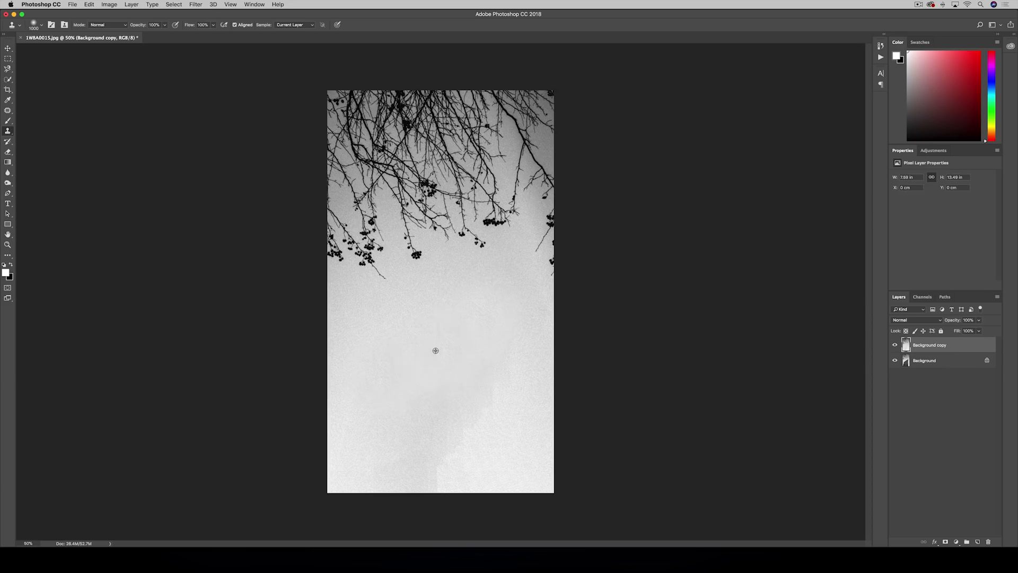
{"action": "left_click", "coordinate": [466, 381], "text": "alt"}
{"action": "mouse_move", "coordinate": [461, 451]}
{"action": "left_mouse_down"}
{"action": "mouse_move", "coordinate": [448, 462]}
{"action": "mouse_move", "coordinate": [414, 451]}
{"action": "left_mouse_up"}
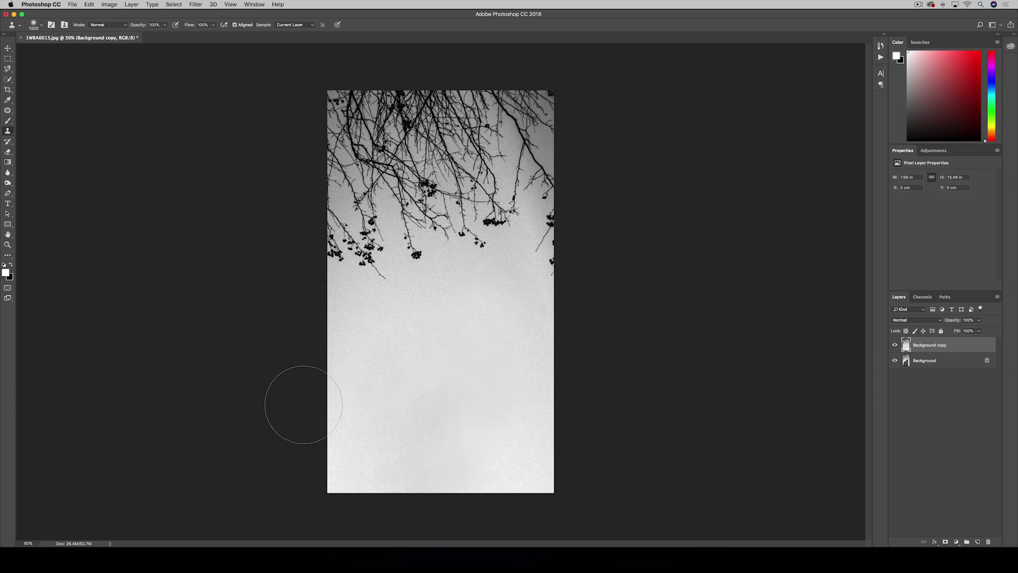
{"action": "key", "text": "v"}
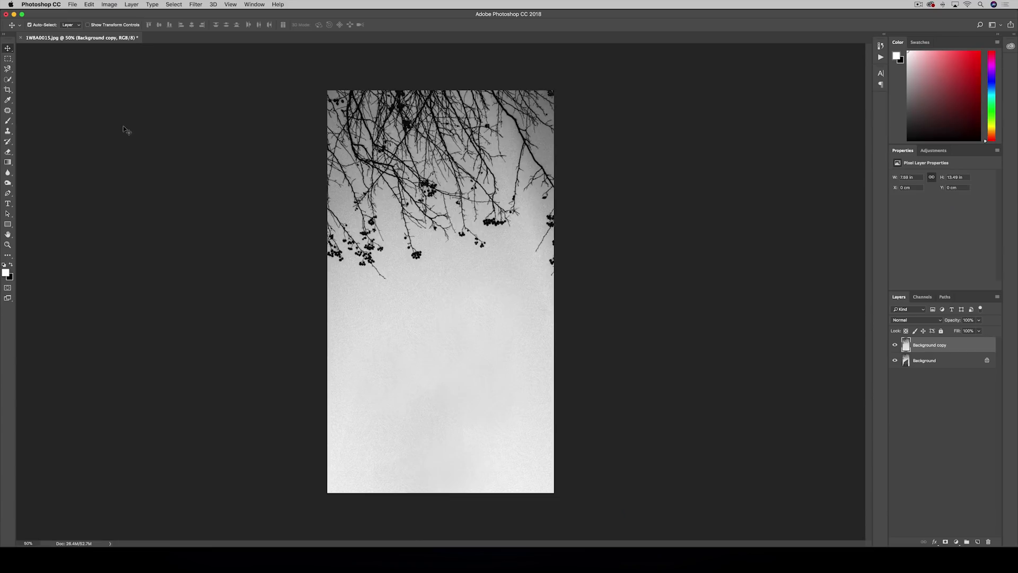
Save the building-free image to the Desktop as 1.jpg, a JPEG at quality 12, and hide the Background copy layer
{"action": "key", "text": "super+s"}
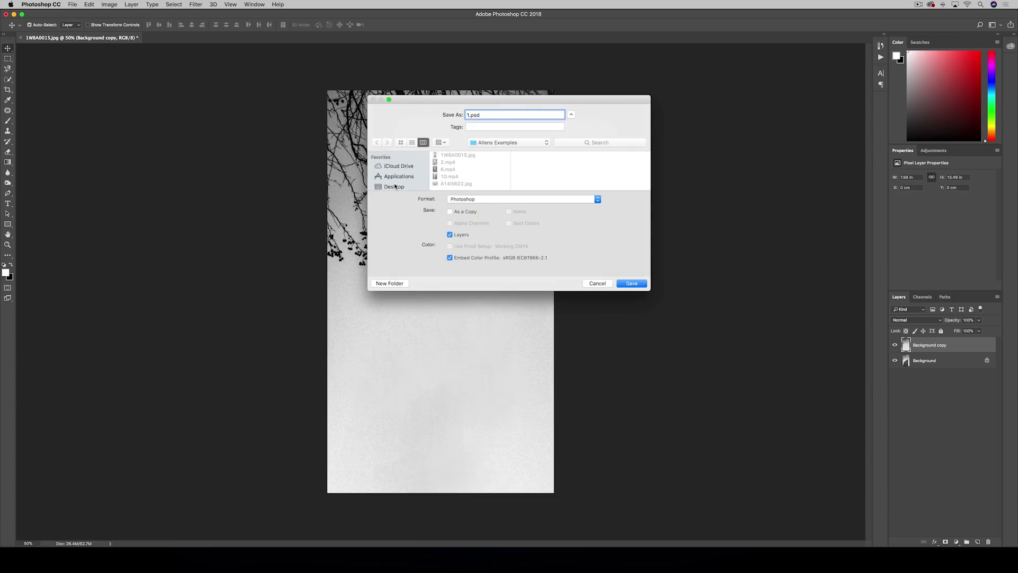
{"action": "left_click", "coordinate": [489, 201]}
{"action": "left_click", "coordinate": [479, 246]}
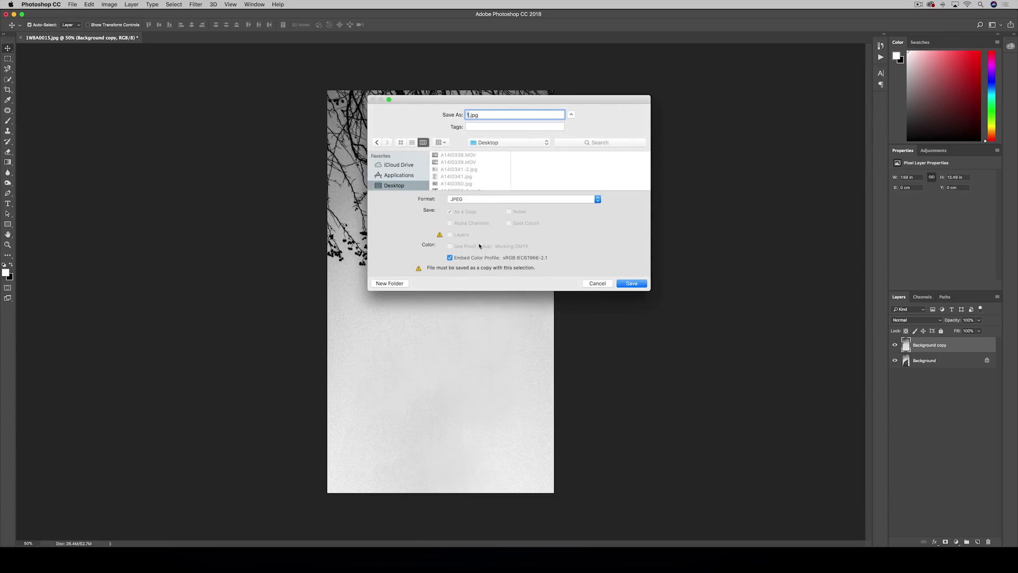
{"action": "left_click", "coordinate": [631, 283]}
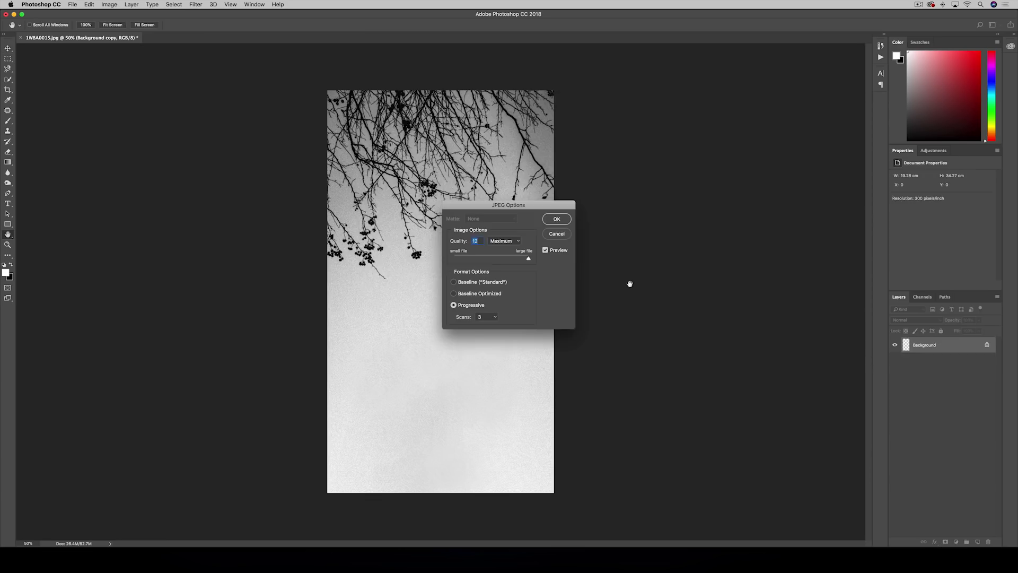
{"action": "left_click", "coordinate": [557, 219]}
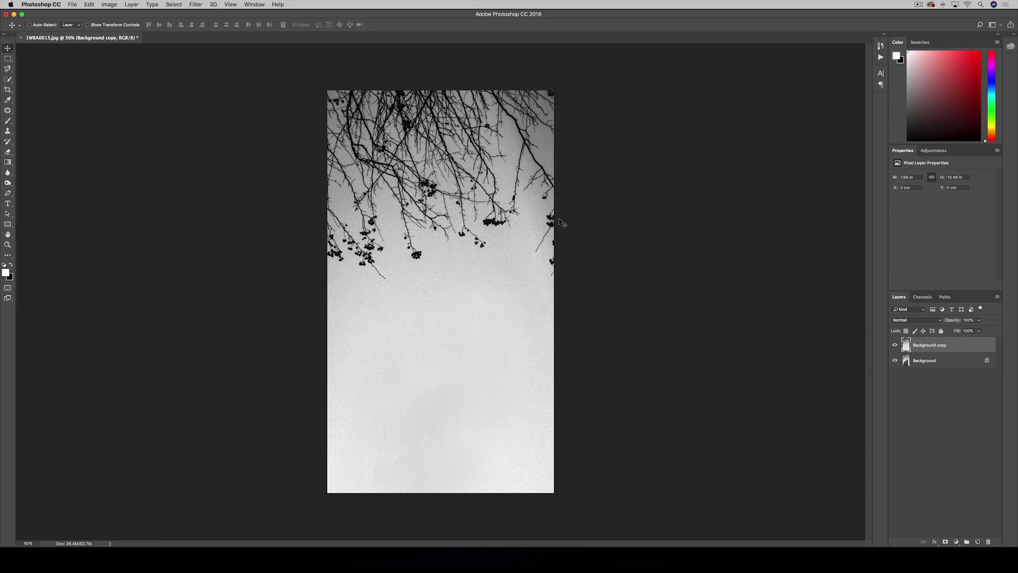
{"action": "left_click", "coordinate": [895, 345]}
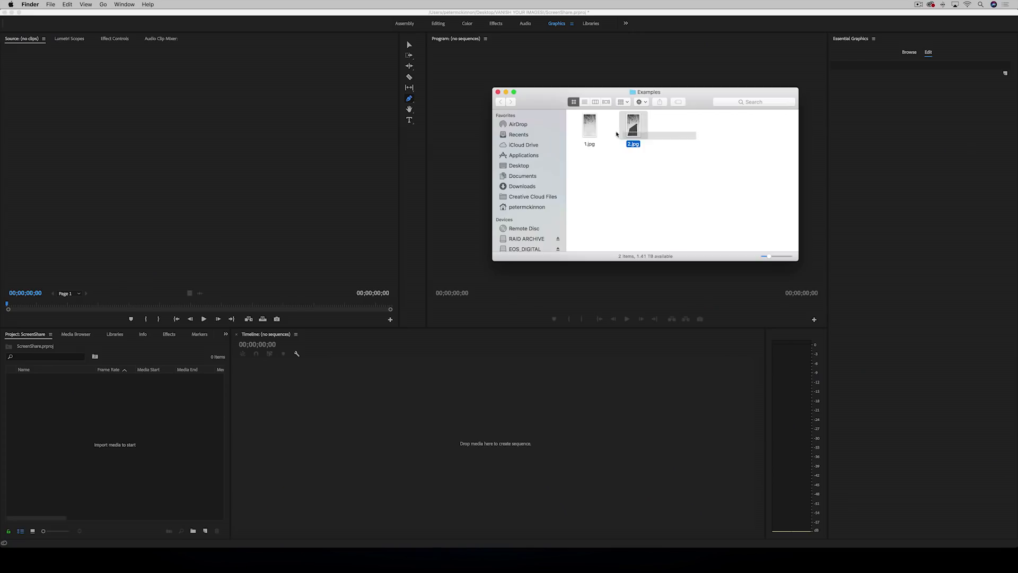
Switch to Premiere Pro, create a sequence from 1.jpg and 2.jpg, and move the 2.jpg clip onto track V2 overlapping 1.jpg
{"action": "left_click_drag", "start_coordinate": [617, 134], "coordinate": [447, 402]}
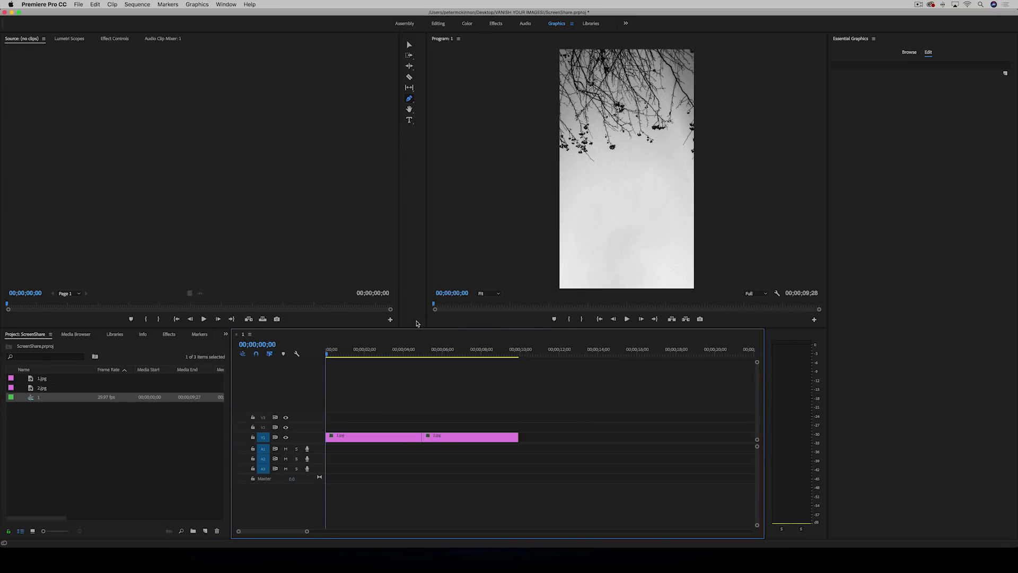
{"action": "key", "text": "v"}
{"action": "left_click_drag", "start_coordinate": [415, 351], "coordinate": [370, 357]}
{"action": "left_click_drag", "start_coordinate": [438, 436], "coordinate": [384, 427]}
Move the start of the 2.jpg clip to 00;00;01;13 and extend the 1.jpg clip to end together with it
{"action": "key", "text": "Home"}
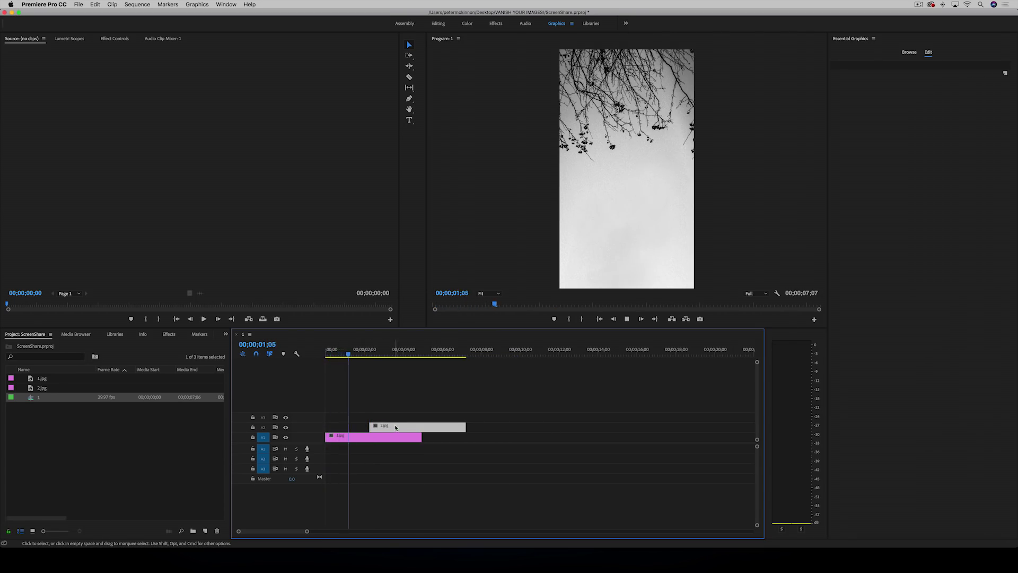
{"action": "key", "text": "space"}
{"action": "left_click_drag", "start_coordinate": [401, 426], "coordinate": [394, 422]}
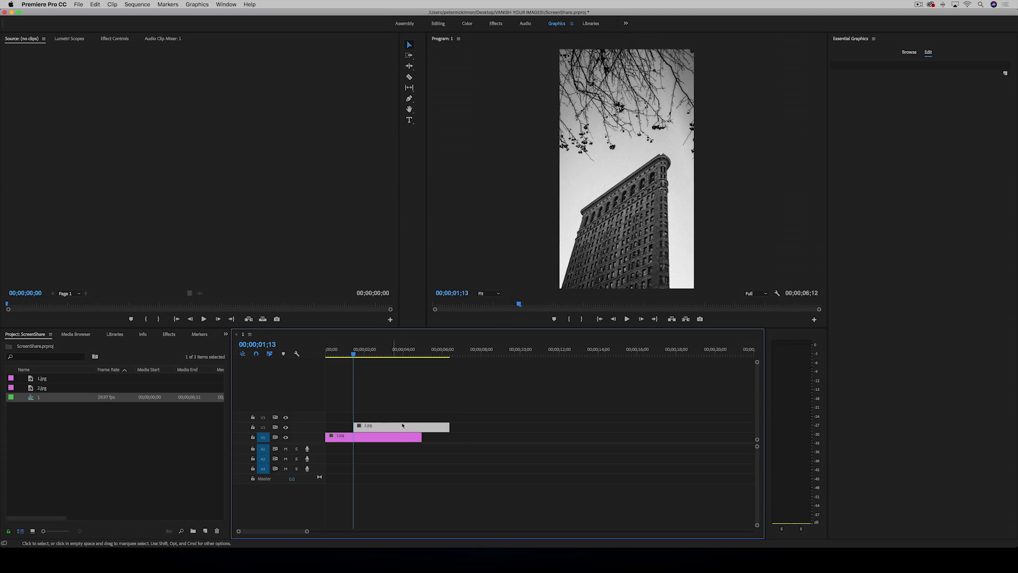
{"action": "left_click_drag", "start_coordinate": [422, 435], "coordinate": [440, 432]}
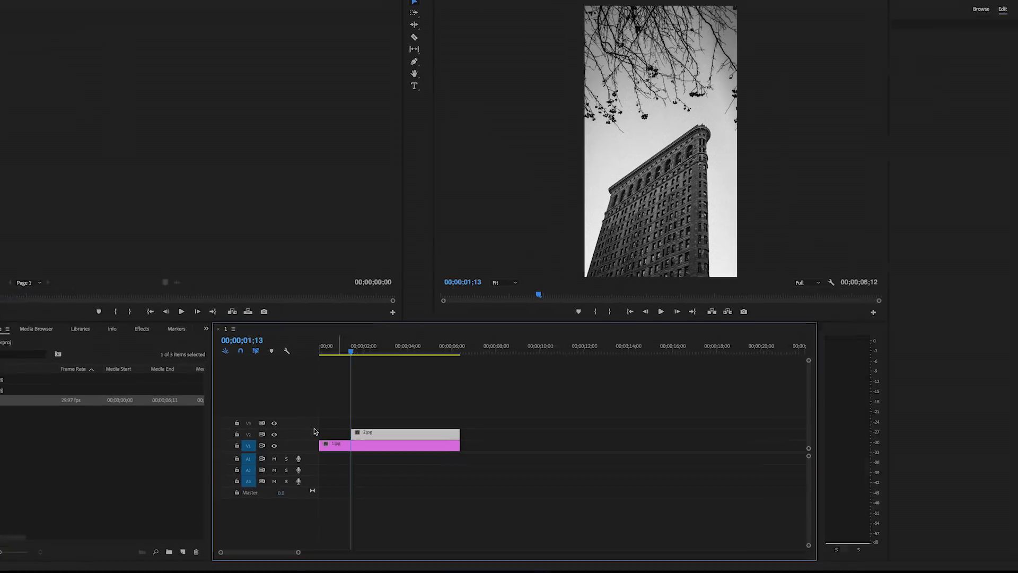
Enlarge tracks V2 and V1 and keyframe the opacity of the 2.jpg clip so it fades in from transparent, previewing the result
{"action": "left_click_drag", "start_coordinate": [320, 421], "coordinate": [322, 407]}
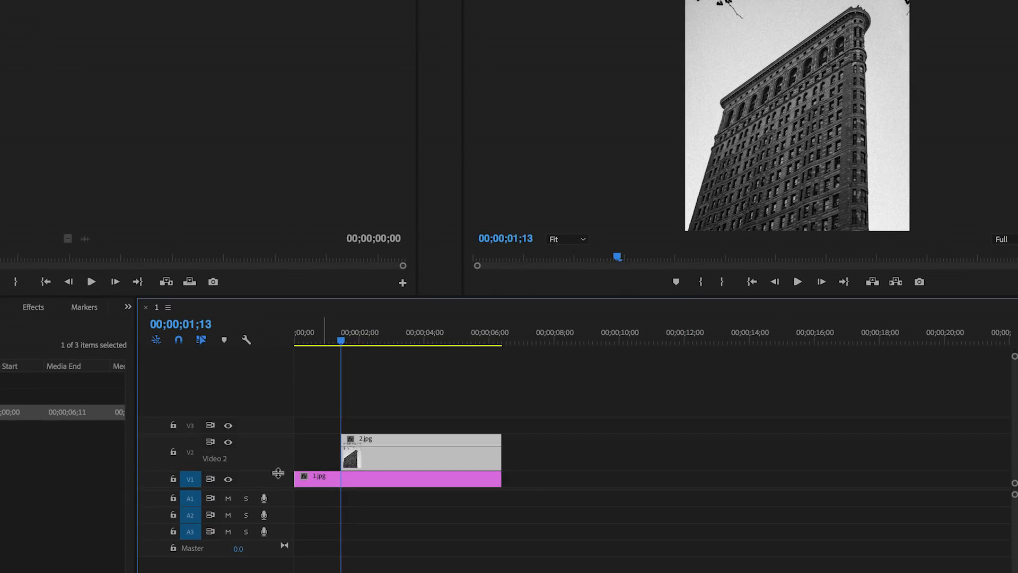
{"action": "left_click_drag", "start_coordinate": [278, 472], "coordinate": [280, 461]}
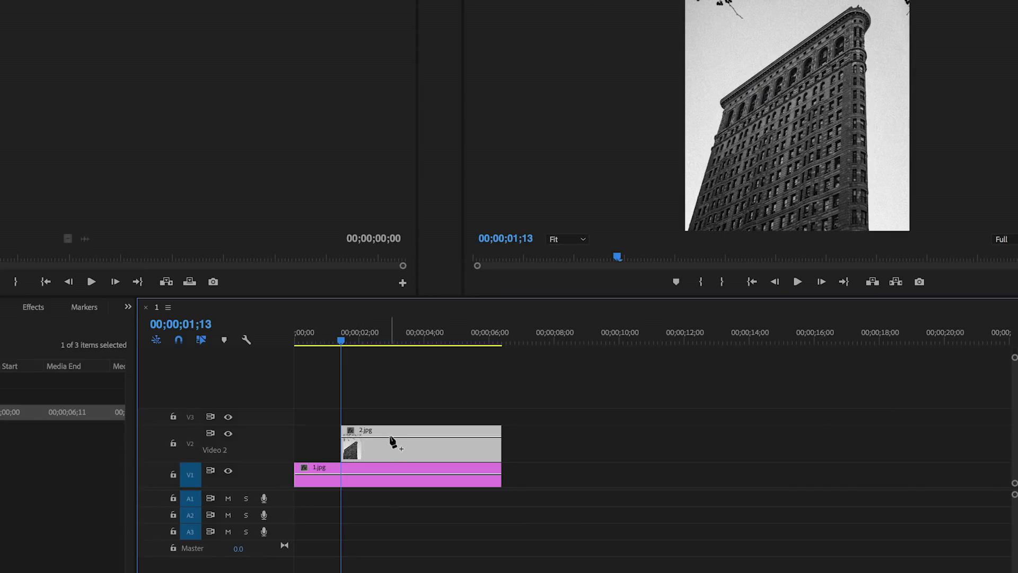
{"action": "left_click_drag", "start_coordinate": [360, 439], "coordinate": [359, 458]}
{"action": "left_click", "coordinate": [325, 338]}
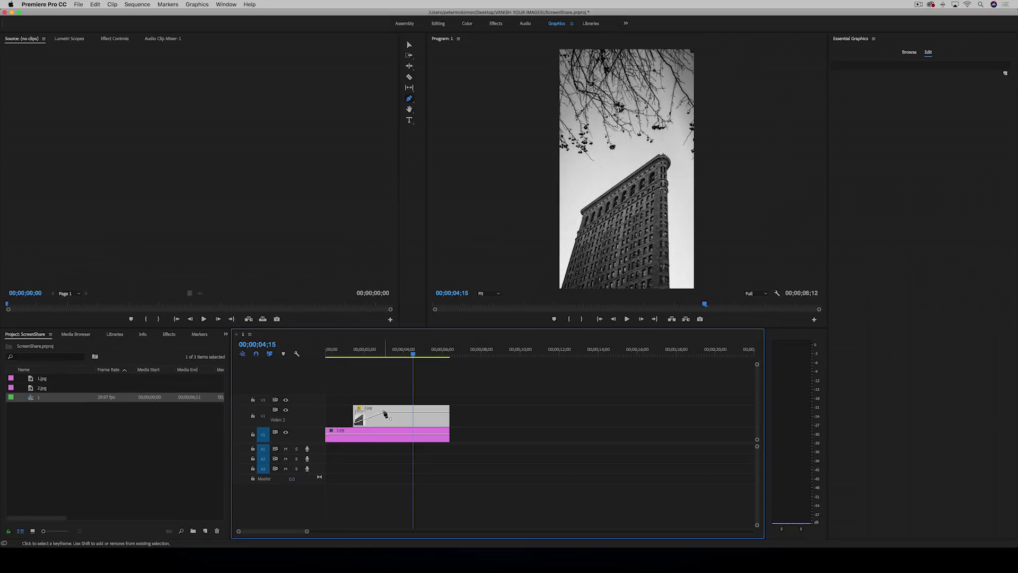
Lengthen the fade-in of 2.jpg by moving its ending opacity keyframe to just before the 5-second mark, and preview it
{"action": "left_click_drag", "start_coordinate": [389, 418], "coordinate": [420, 412]}
{"action": "left_click", "coordinate": [350, 354]}
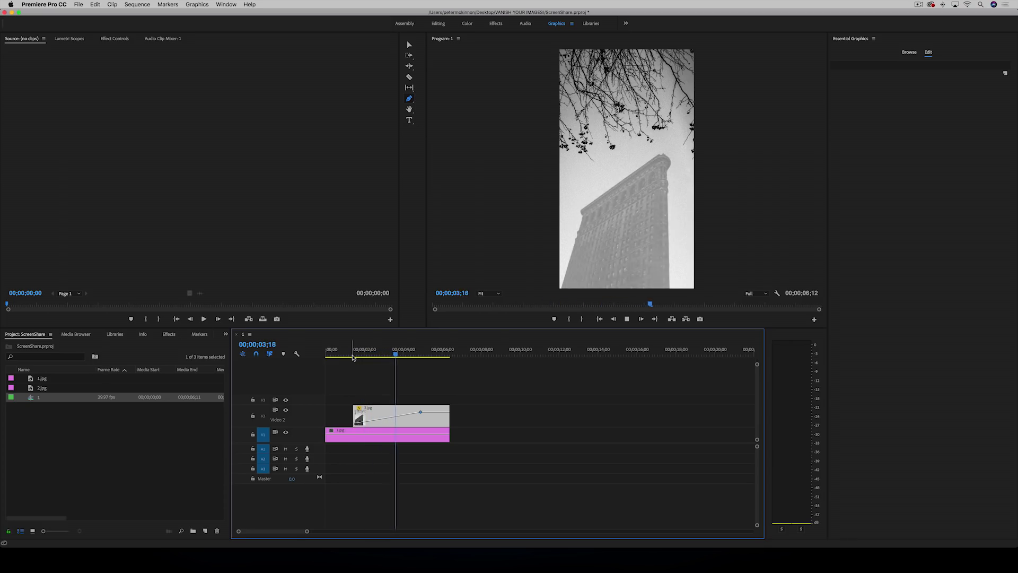
{"action": "key", "text": "space"}
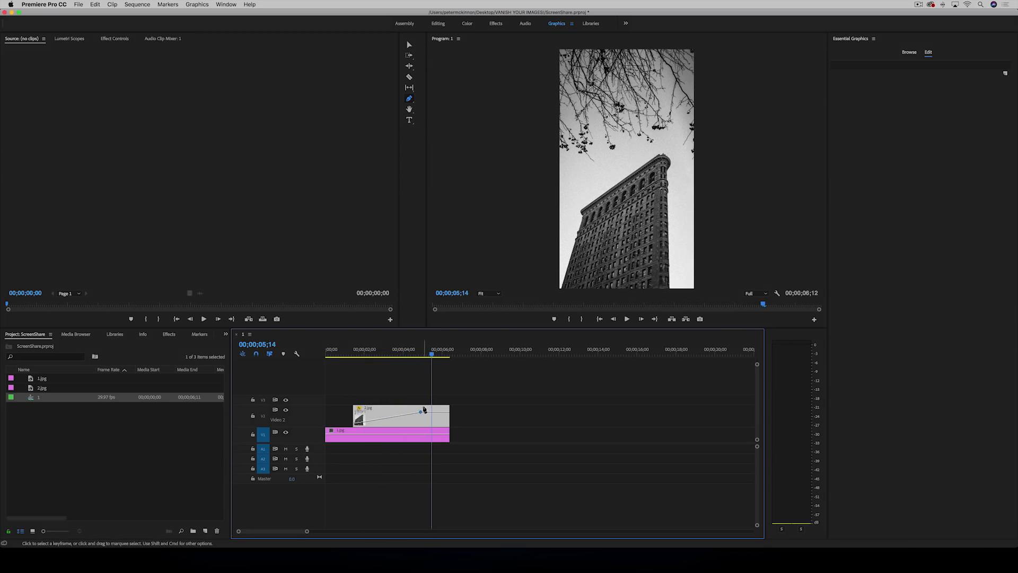
Set the ending opacity keyframe of 2.jpg to about 00;00;03;18 for a faster fade-in, and preview it
{"action": "left_click_drag", "start_coordinate": [420, 412], "coordinate": [396, 412]}
{"action": "left_click", "coordinate": [349, 351]}
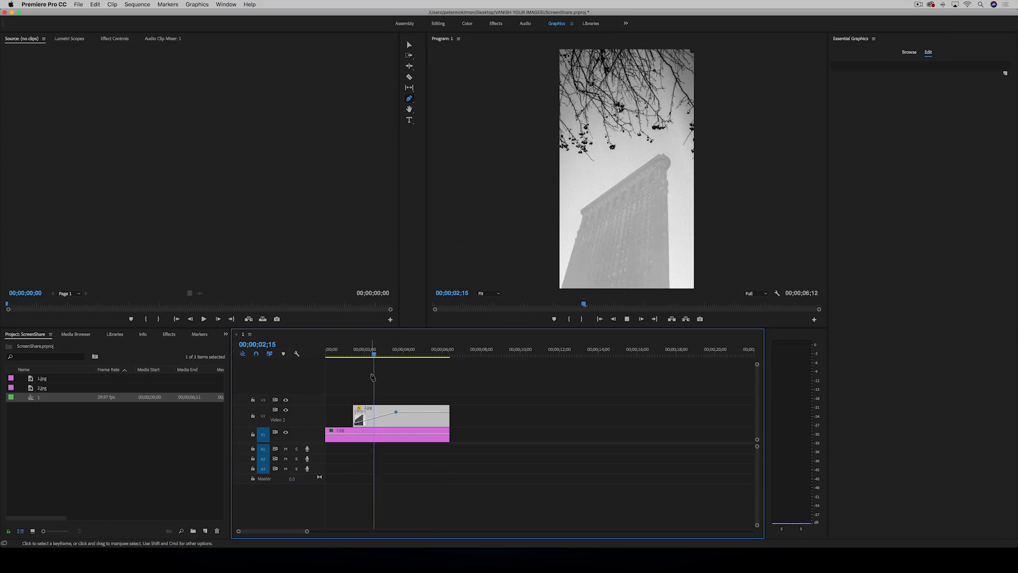
{"action": "key", "text": "space"}
Mark the export range from the start of the sequence to the end of the clips at 00;00;06;12
{"action": "key", "text": "Home"}
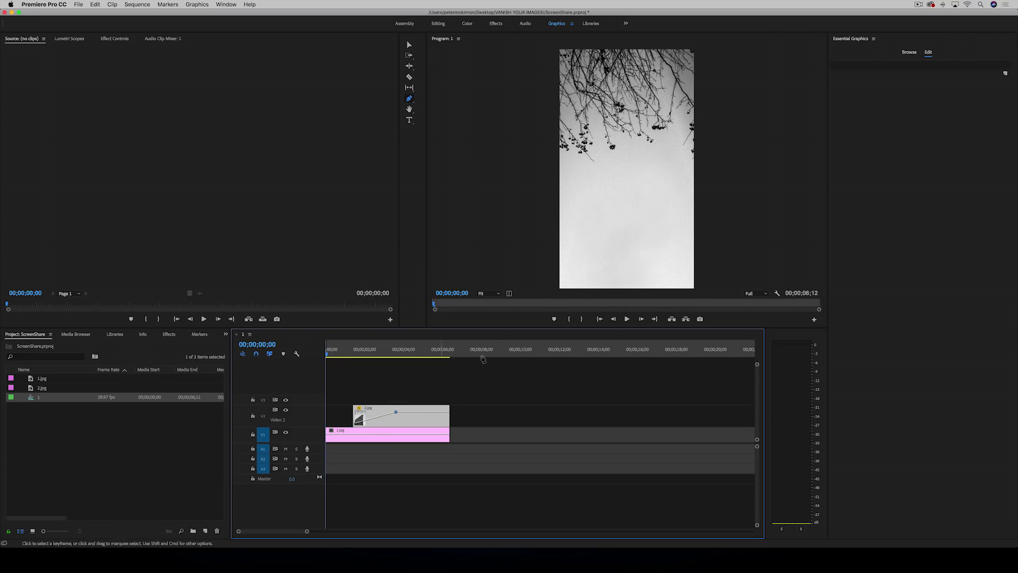
{"action": "left_click_drag", "start_coordinate": [460, 348], "coordinate": [452, 350]}
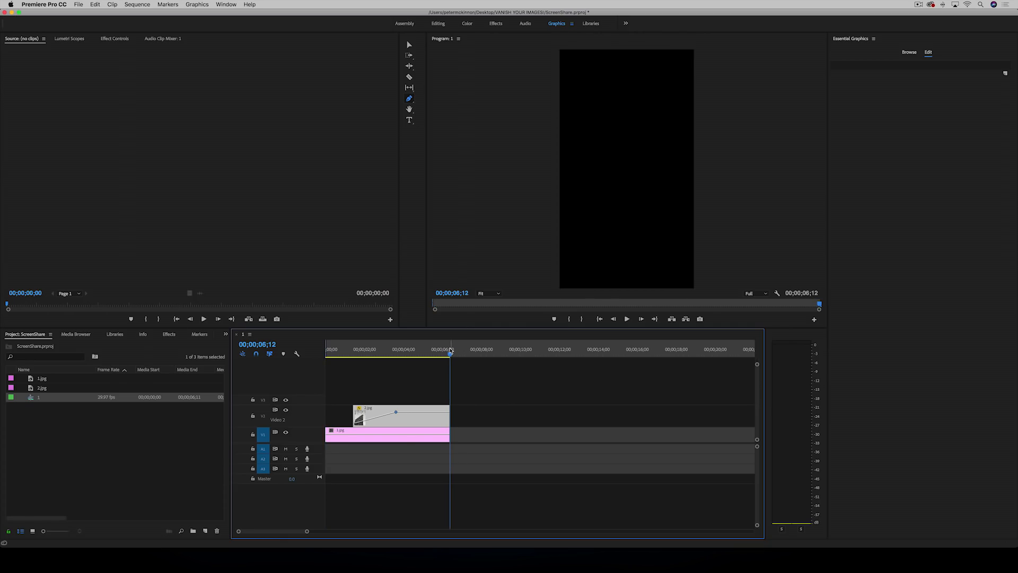
{"action": "left_click_drag", "start_coordinate": [450, 350], "coordinate": [321, 349]}
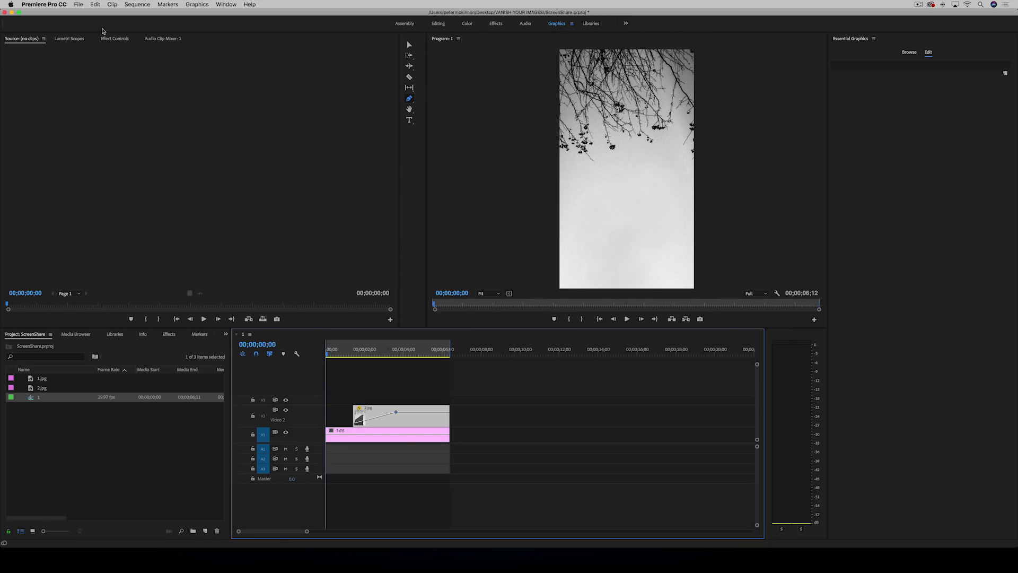
Export the sequence as an H.264 video with the Match Source - High bitrate preset, named Building Appear, in the Examples folder
{"action": "left_click", "coordinate": [84, 6]}
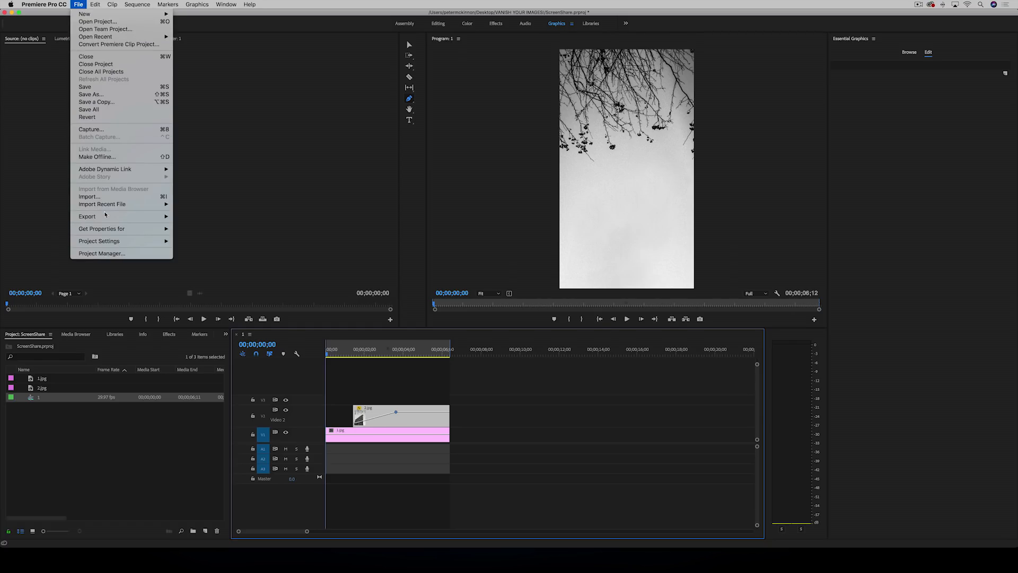
{"action": "mouse_move", "coordinate": [136, 217]}
{"action": "left_click", "coordinate": [191, 217]}
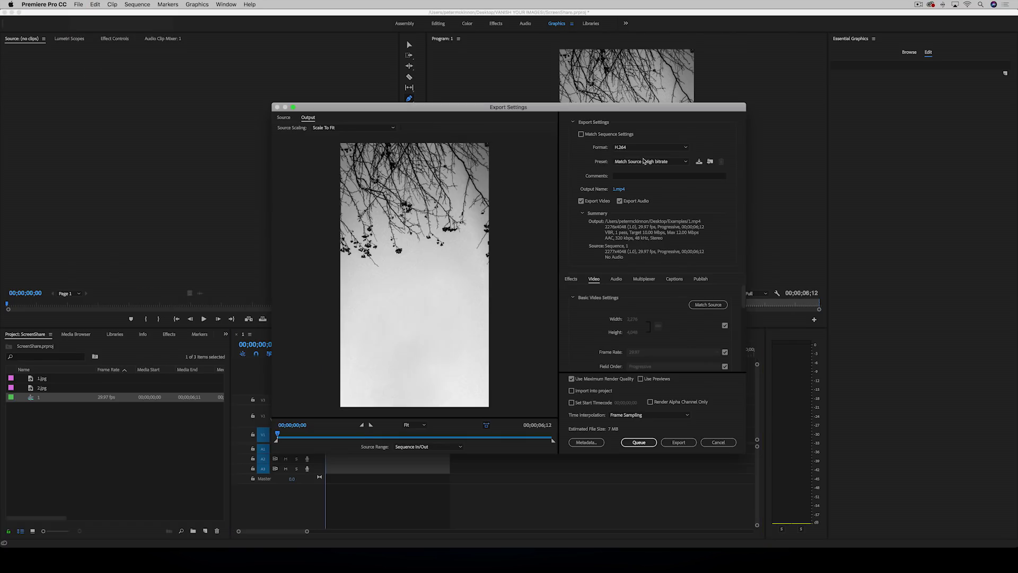
{"action": "left_click", "coordinate": [617, 188]}
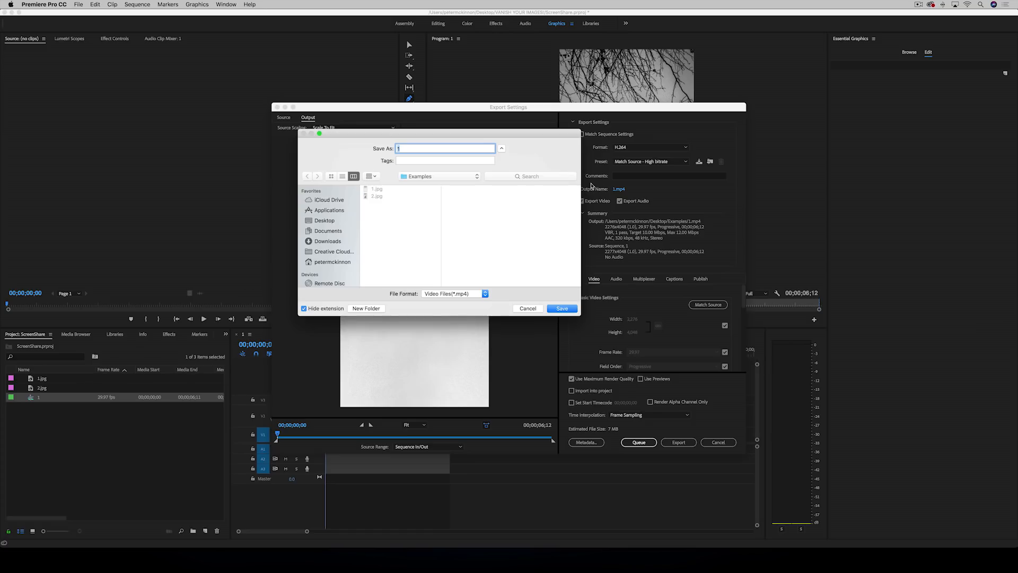
{"action": "type", "text": "Building Appear"}
{"action": "left_click", "coordinate": [560, 308]}
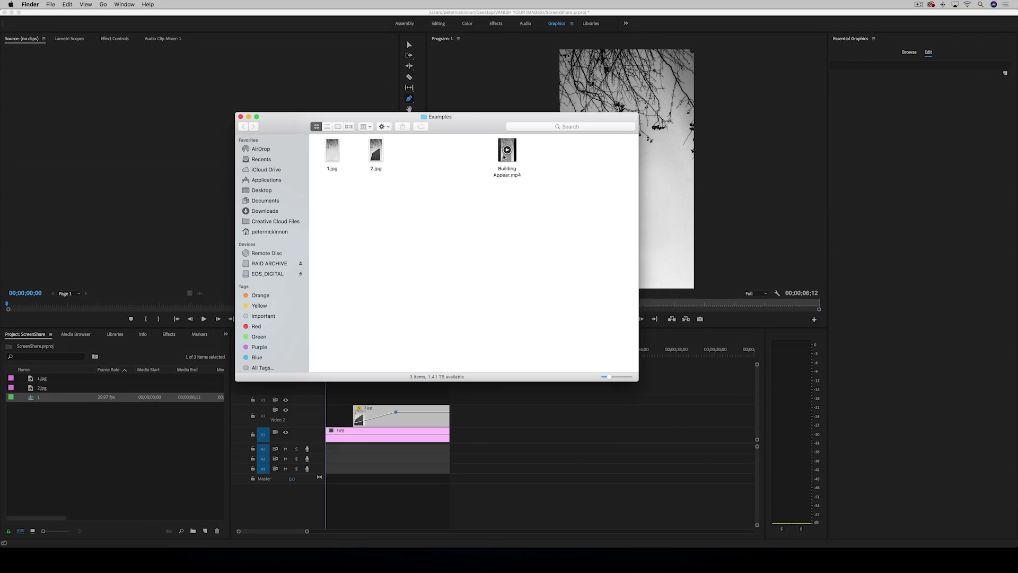
Switch to Finder and share Building Appear.mp4 through AirDrop
{"action": "right_click", "coordinate": [505, 153]}
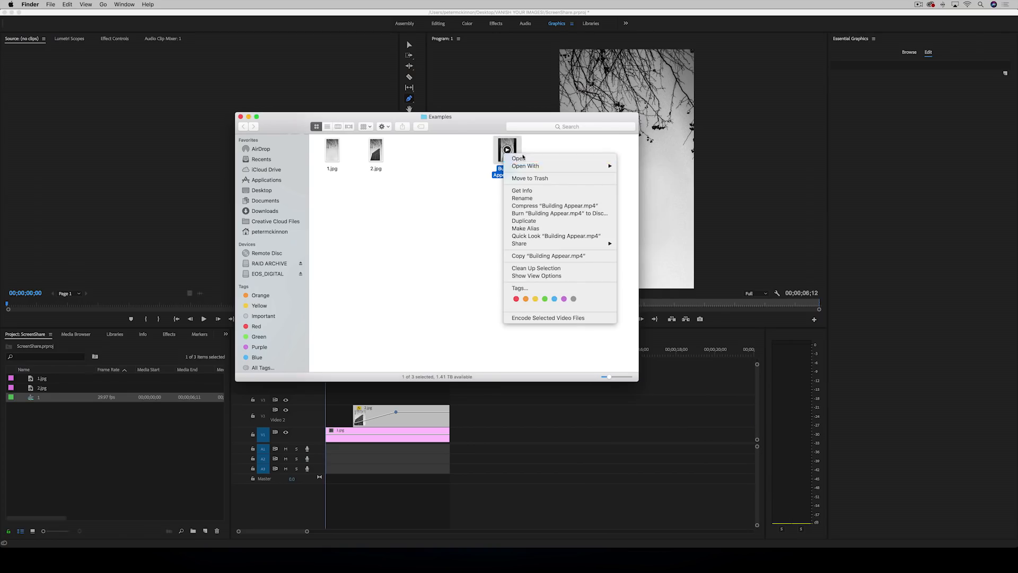
{"action": "mouse_move", "coordinate": [583, 243]}
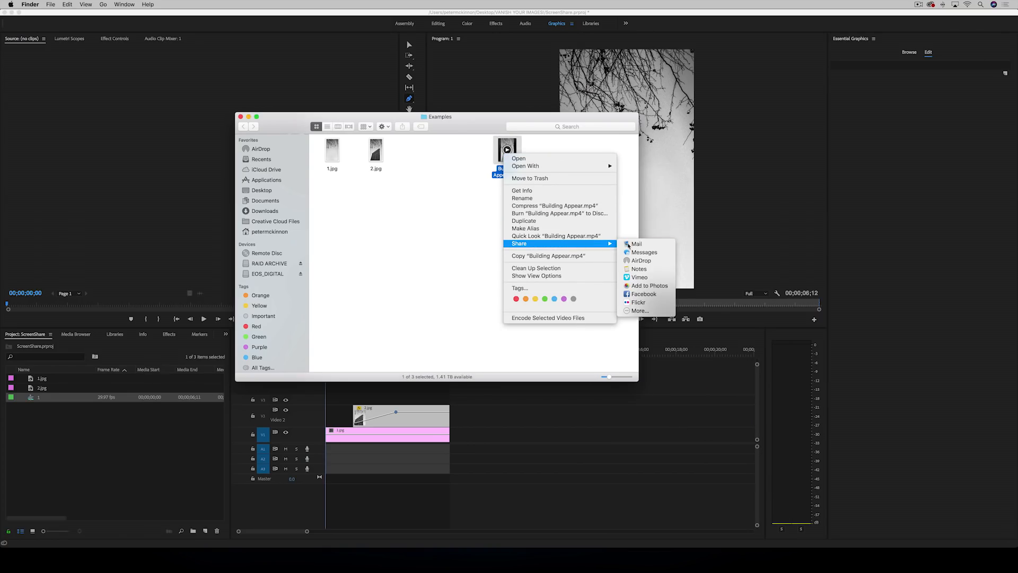
{"action": "left_click", "coordinate": [645, 260]}
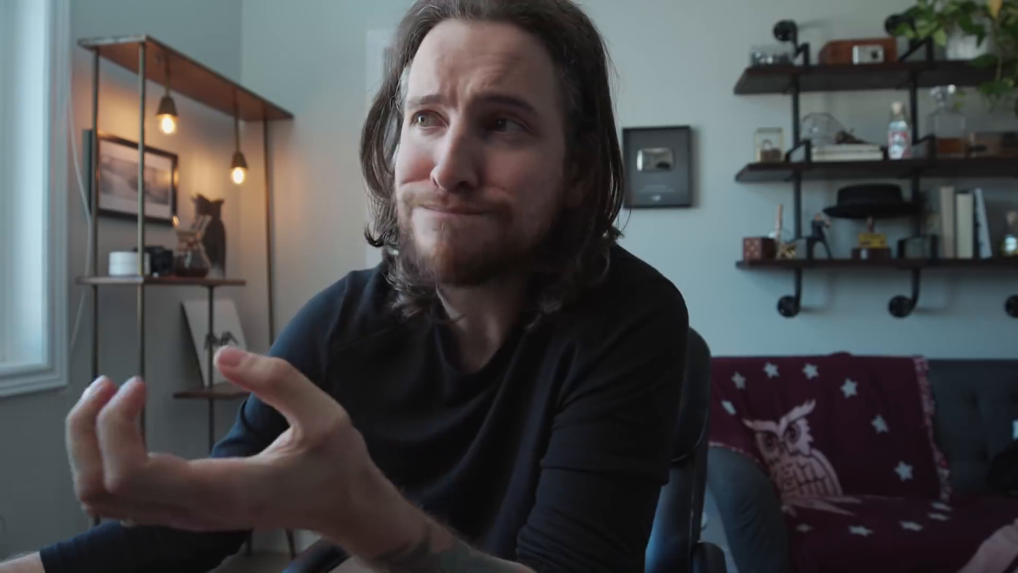